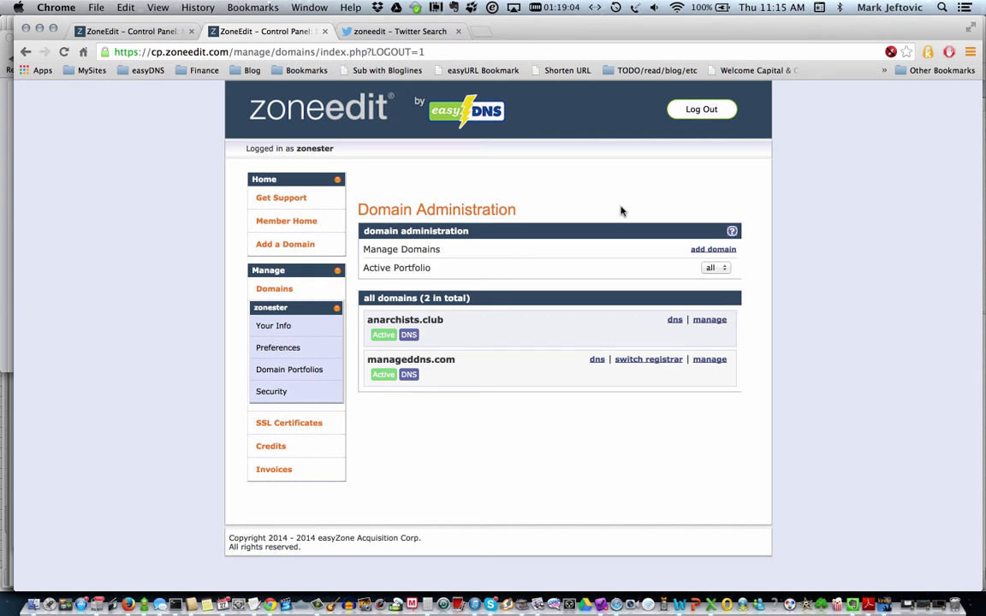
Open the anarchists.club entry from the all-domains list to reach its Domain Administration page.
left_click(578, 330)
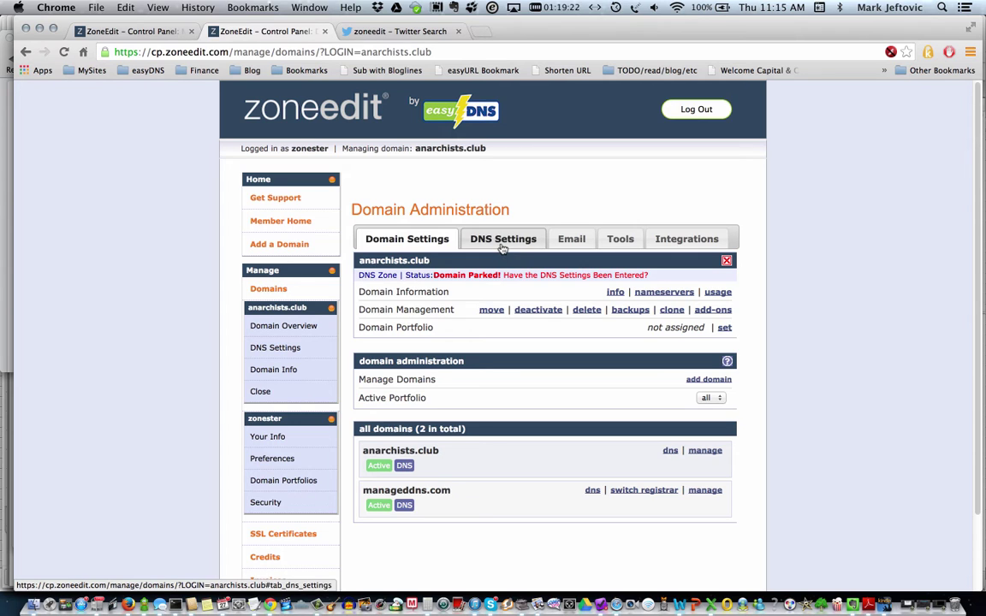
Review anarchists.club's records in the Modular Editor, noting the root A record at PARK, then return to Domain Overview.
left_click(503, 245)
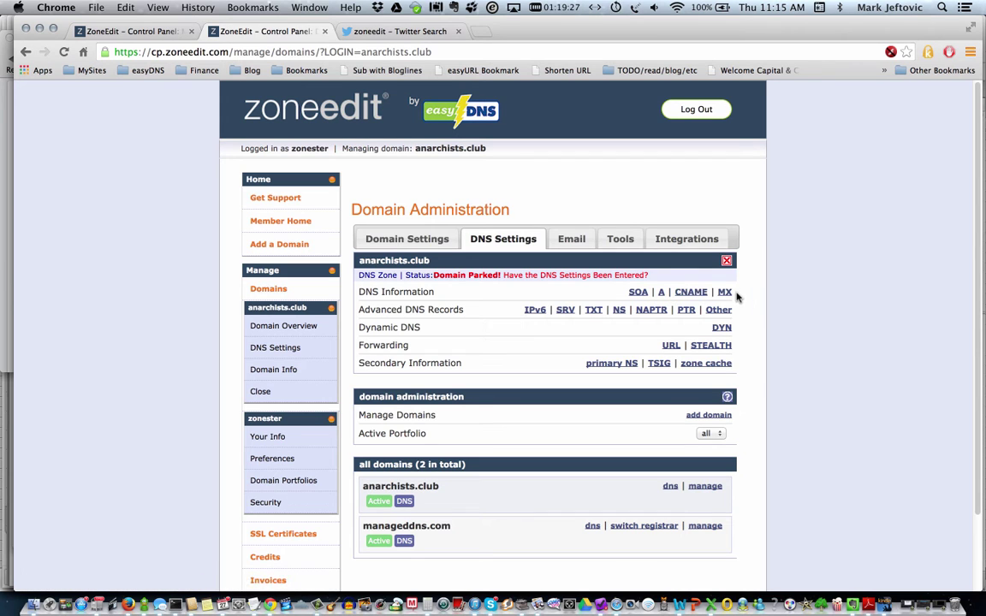
left_click(274, 351)
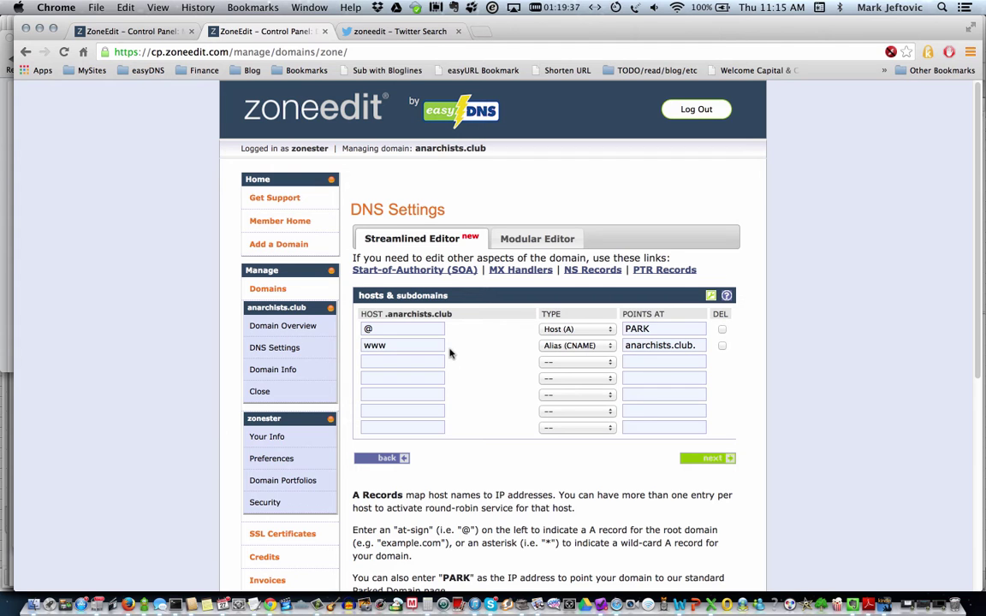
left_click(532, 242)
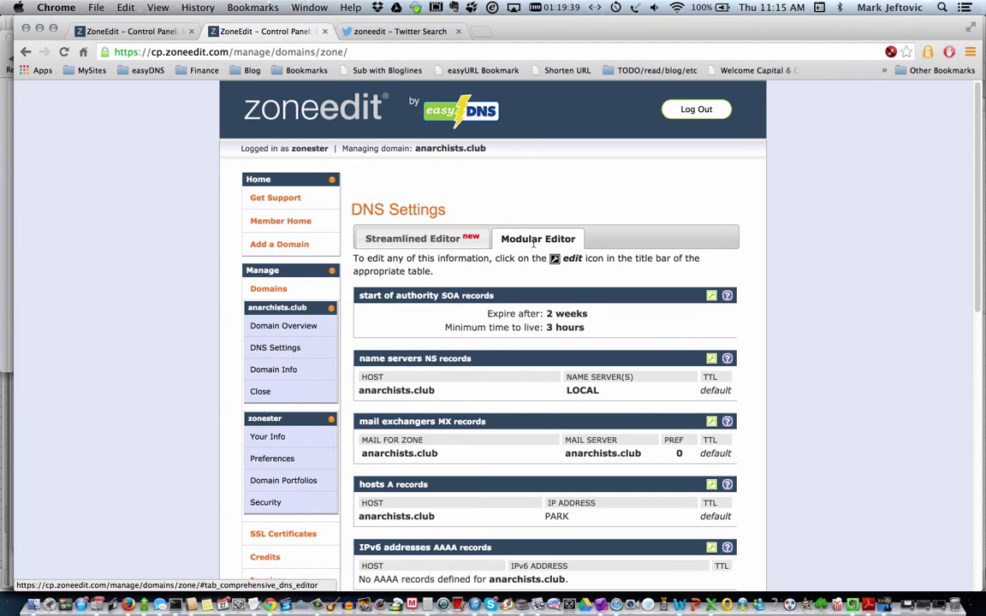
scroll(533, 246, "down", 5)
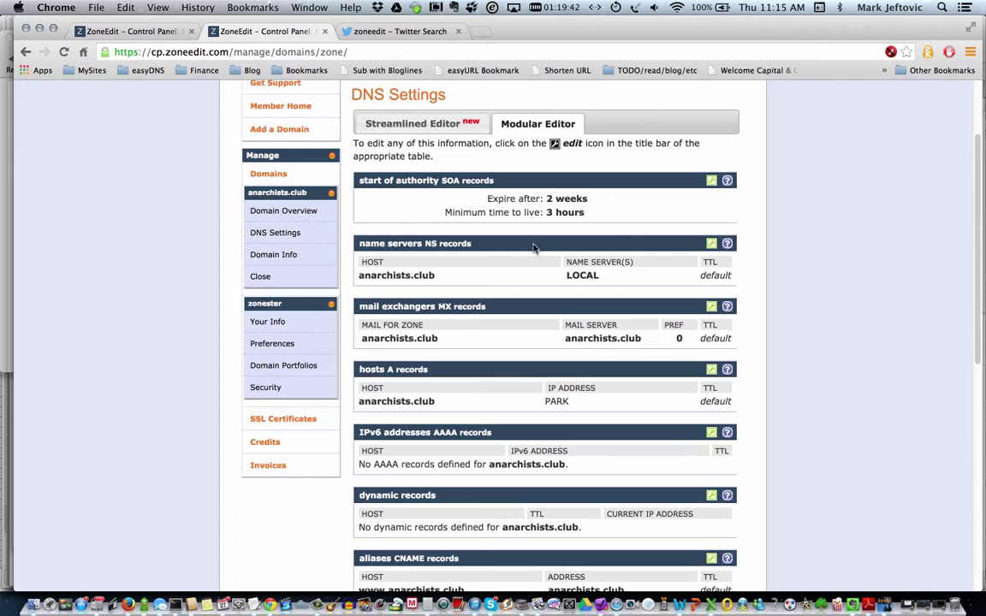
scroll(533, 246, "up", 5)
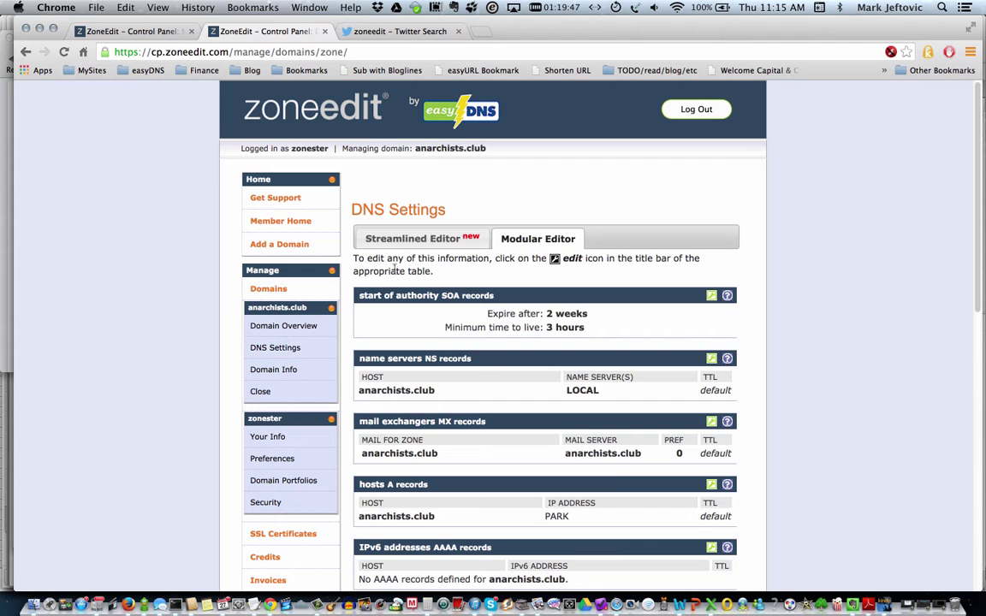
left_click(292, 333)
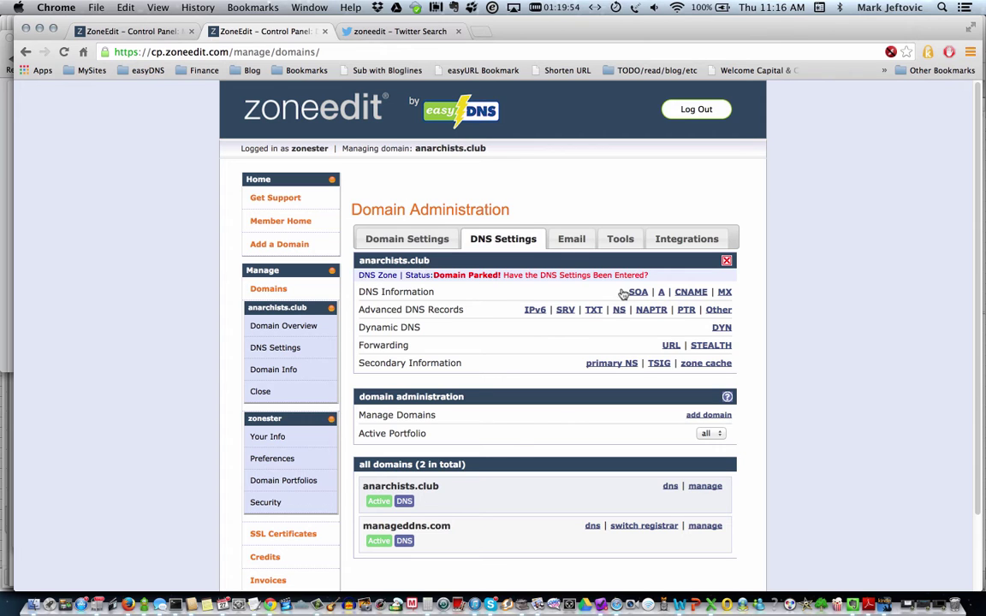
Check that anarchists.club's root A record points to PARK, then go back to DNS Settings.
left_click(661, 292)
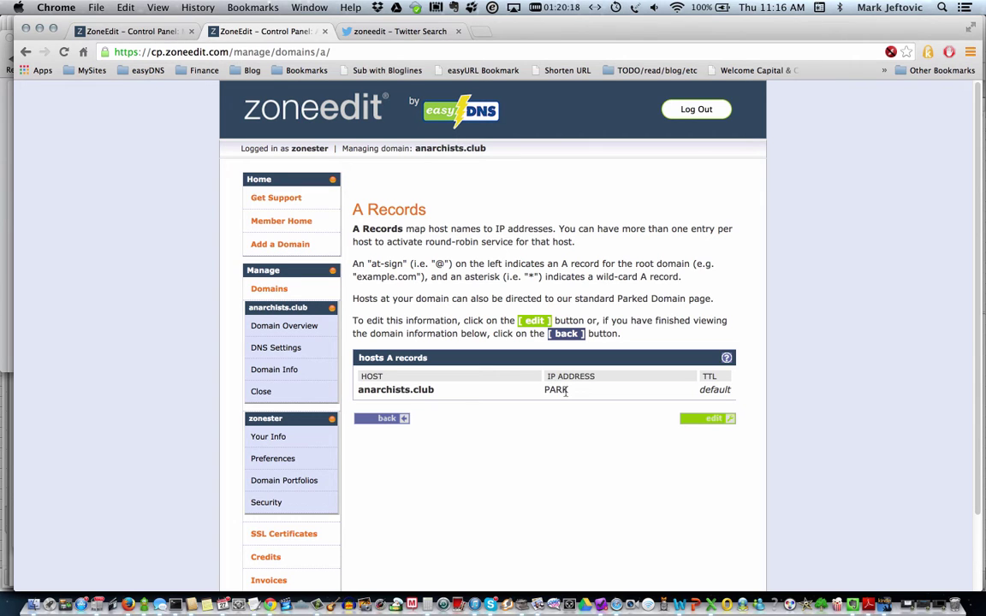
left_click(300, 351)
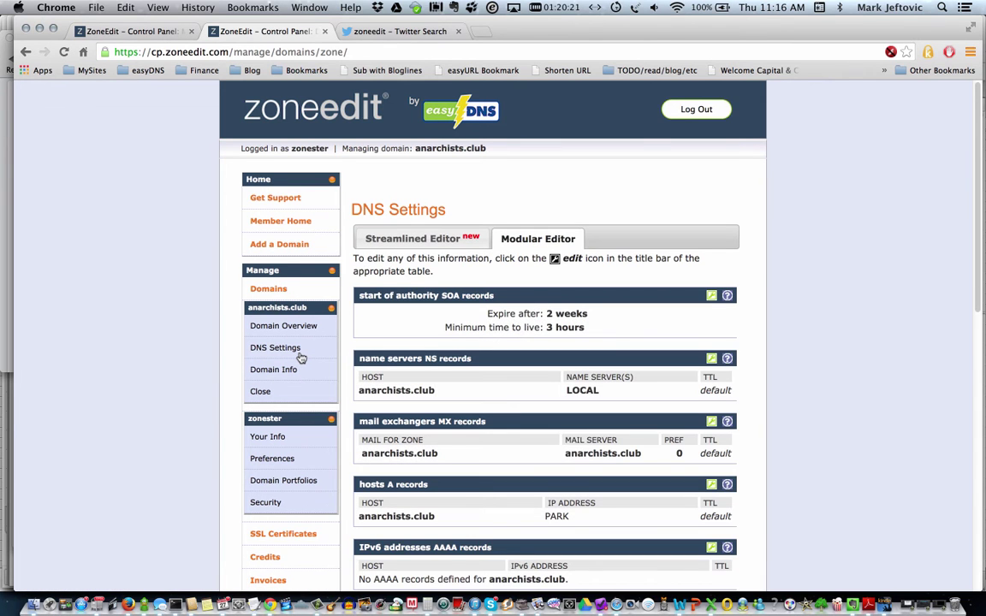
In the Streamlined Editor, replace the @ host's PARK value with 205.210.42.10.
left_click(382, 231)
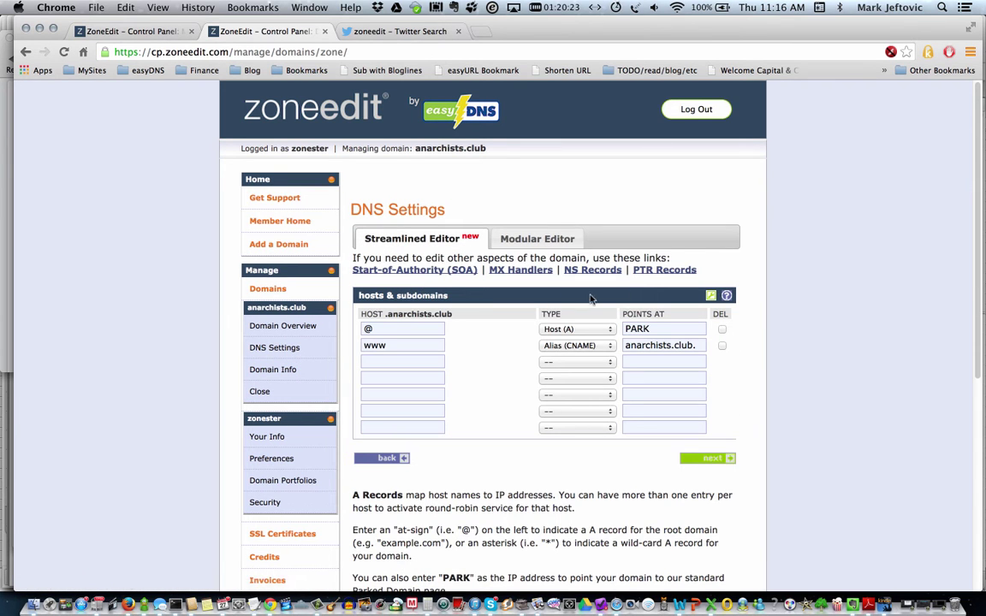
double_click(640, 329)
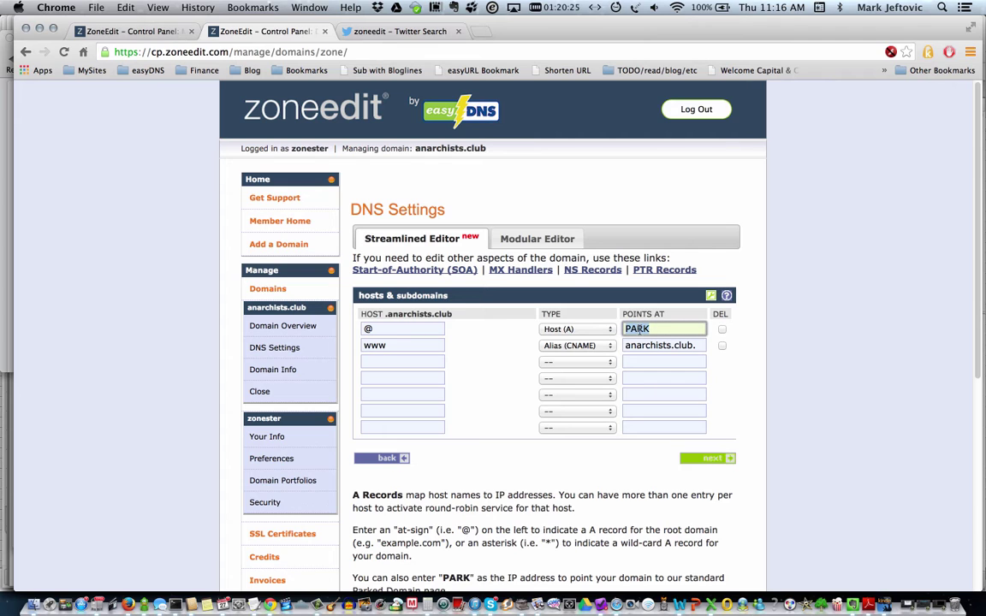
type("205.021")
key("BackSpace")
key("BackSpace")
key("BackSpace")
type("210.42.10")
key("super+a")
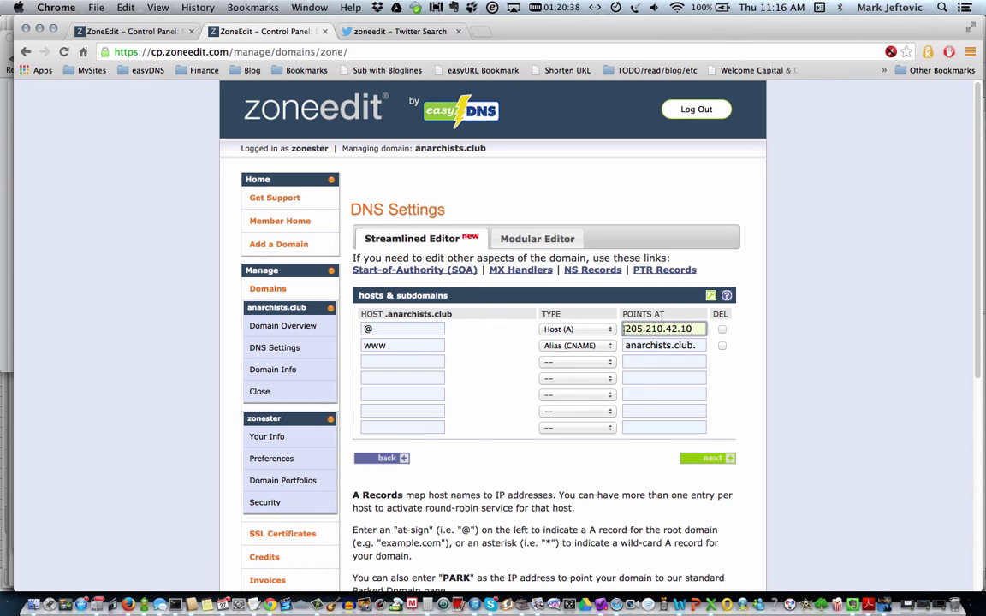
Check the @ host name with its .anarchists.club suffix and submit the edited records for review.
left_click(360, 329)
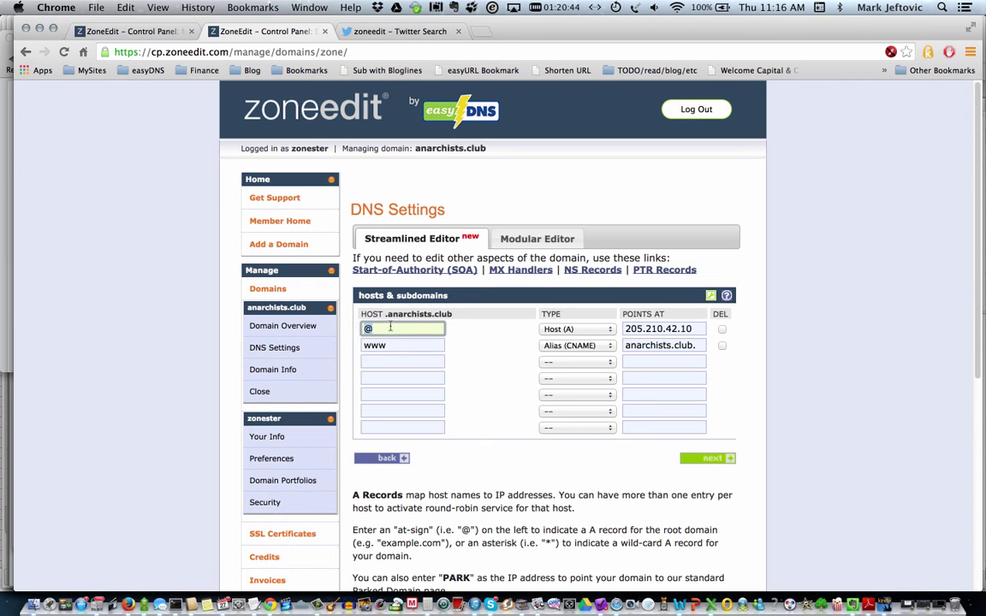
key("super+a")
left_click_drag(386, 314, 451, 316)
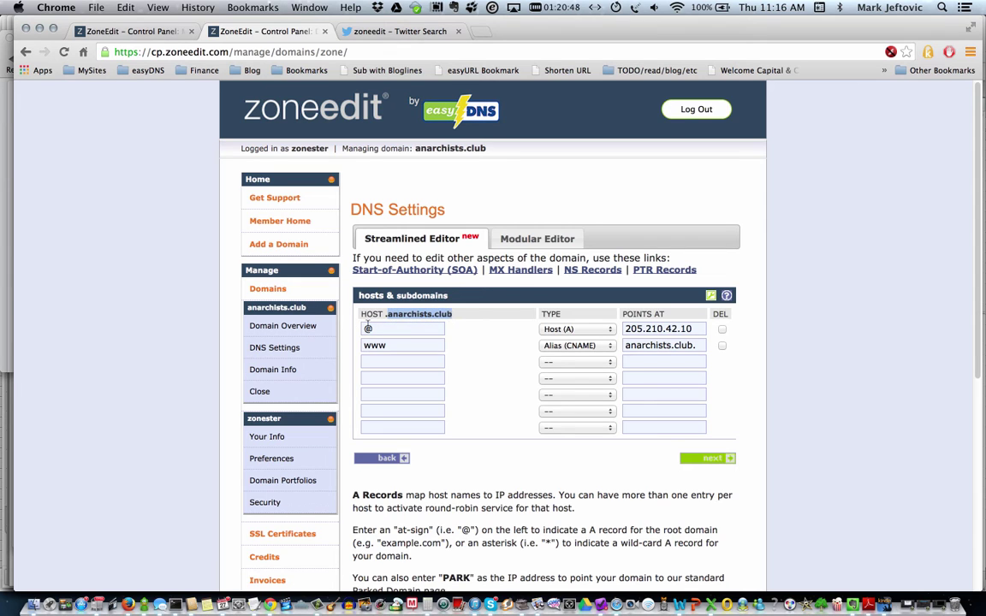
left_click(367, 328)
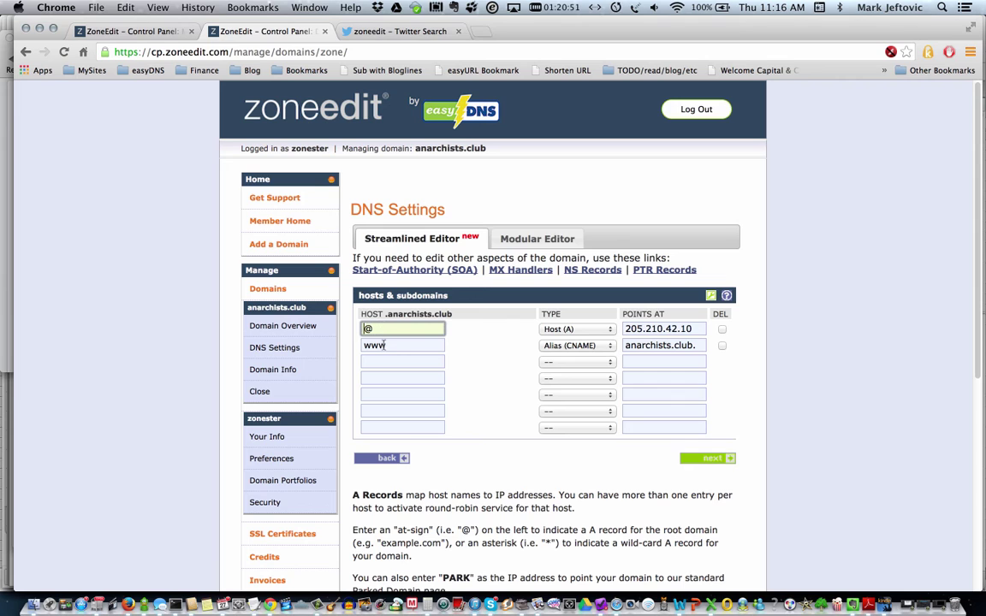
left_click(703, 458)
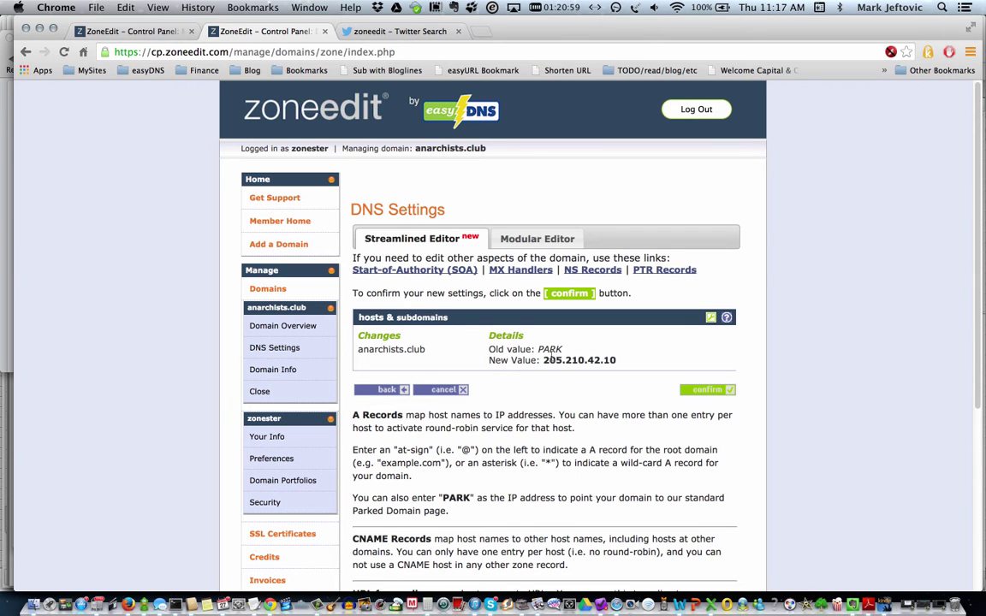
Confirm the root A record change to 205.210.42.10 and reopen DNS Settings to verify it.
left_click(709, 389)
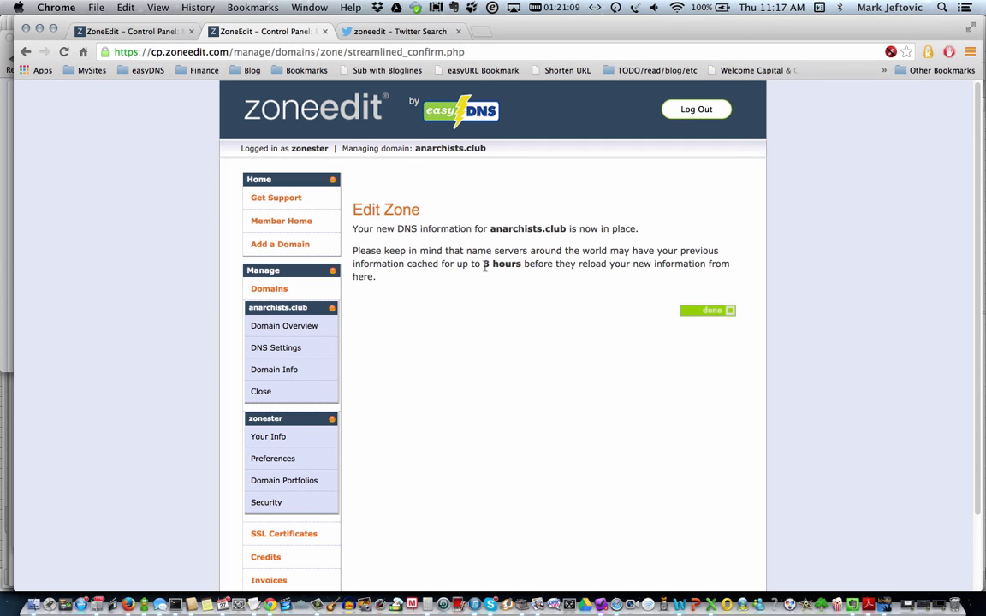
left_click_drag(484, 266, 520, 267)
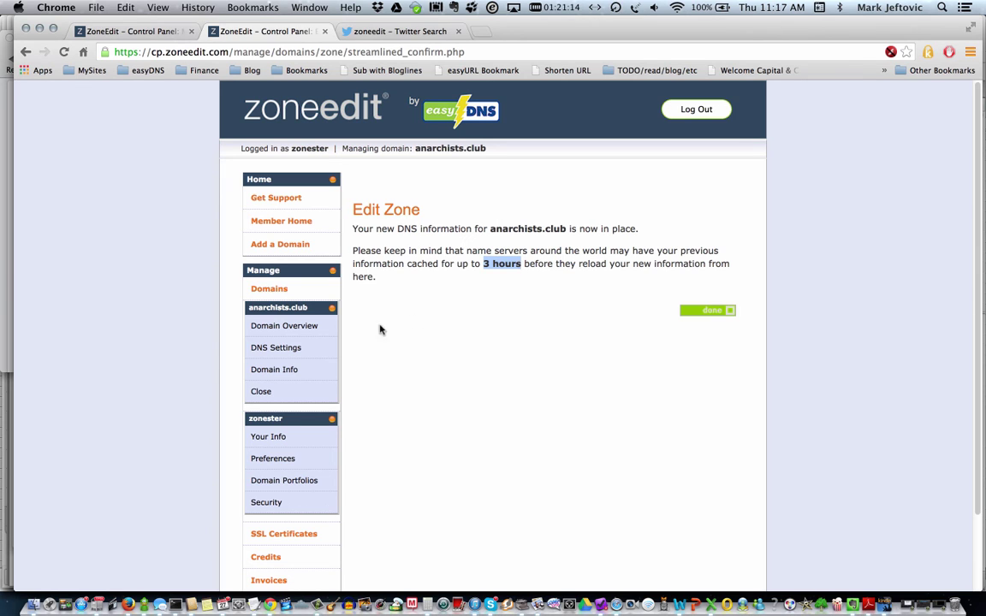
left_click(286, 350)
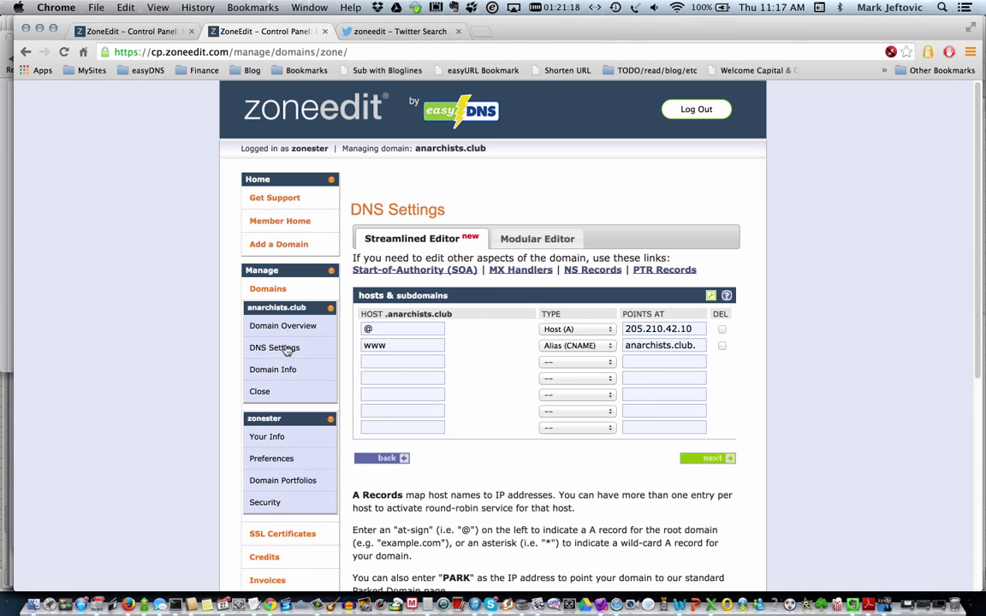
Edit the Start-of-Authority record, set Minimum time to live to 10 minutes, and confirm.
left_click(441, 272)
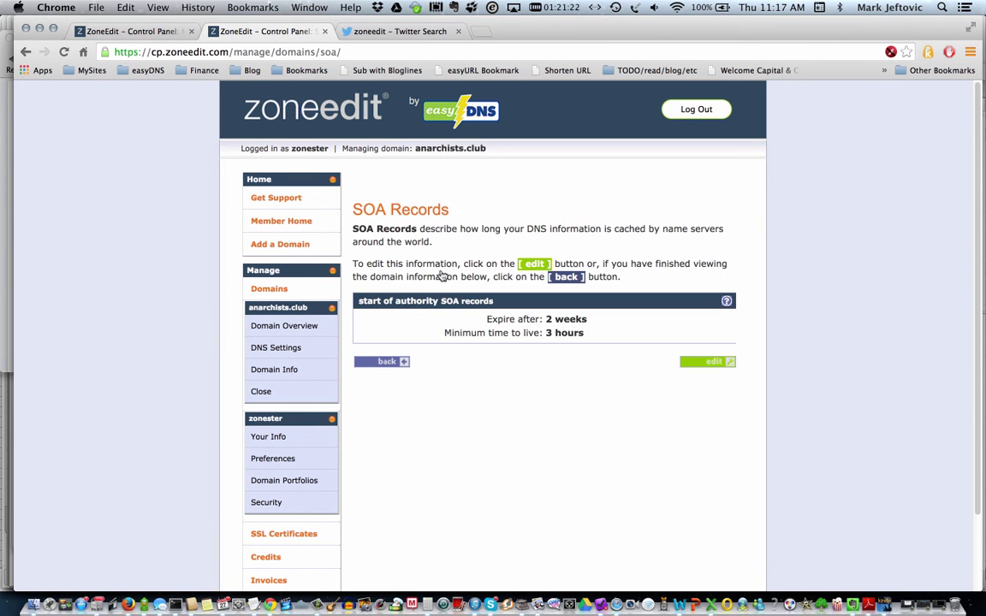
left_click(710, 363)
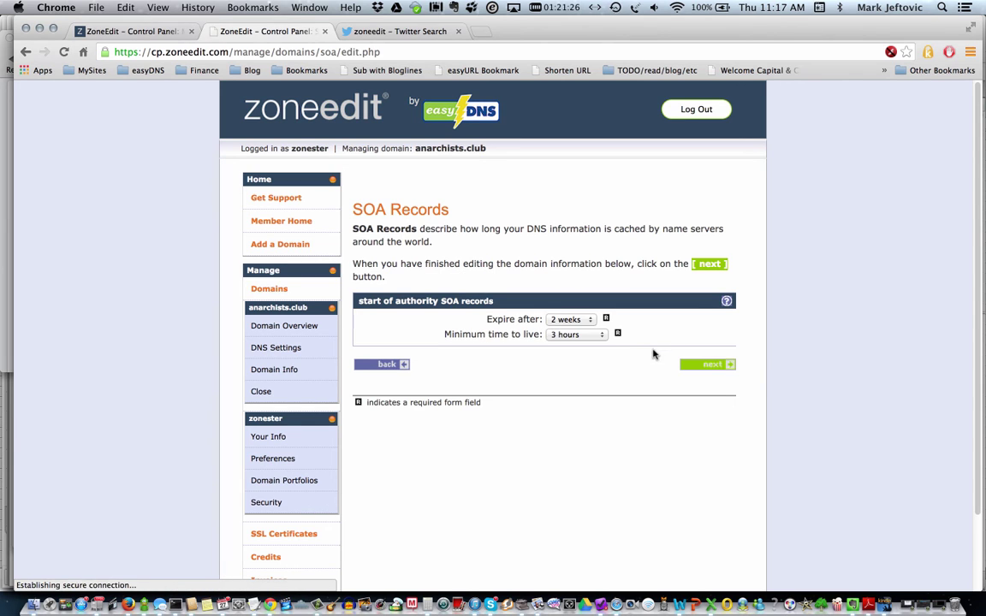
left_click(600, 338)
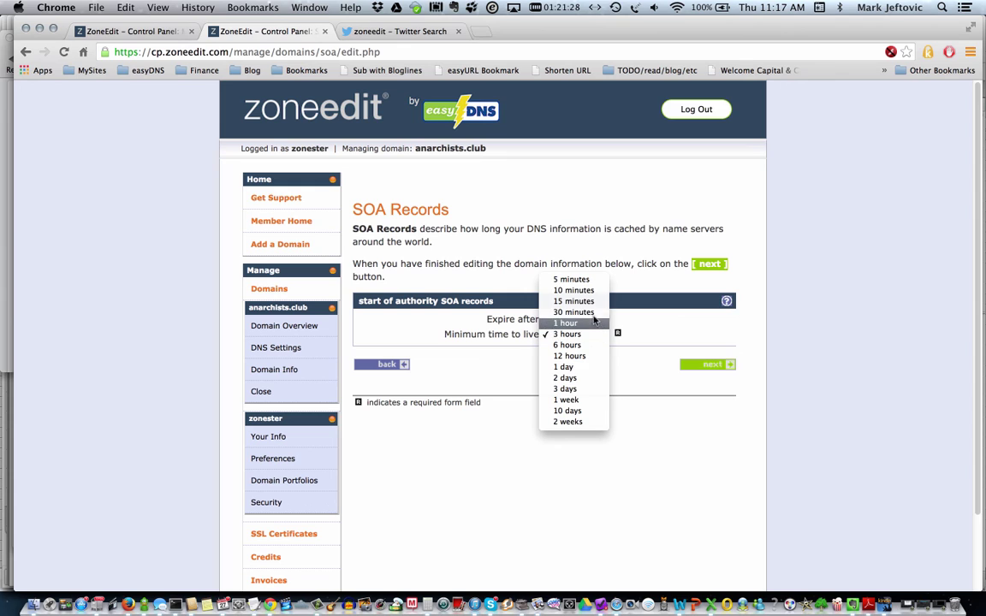
left_click(685, 388)
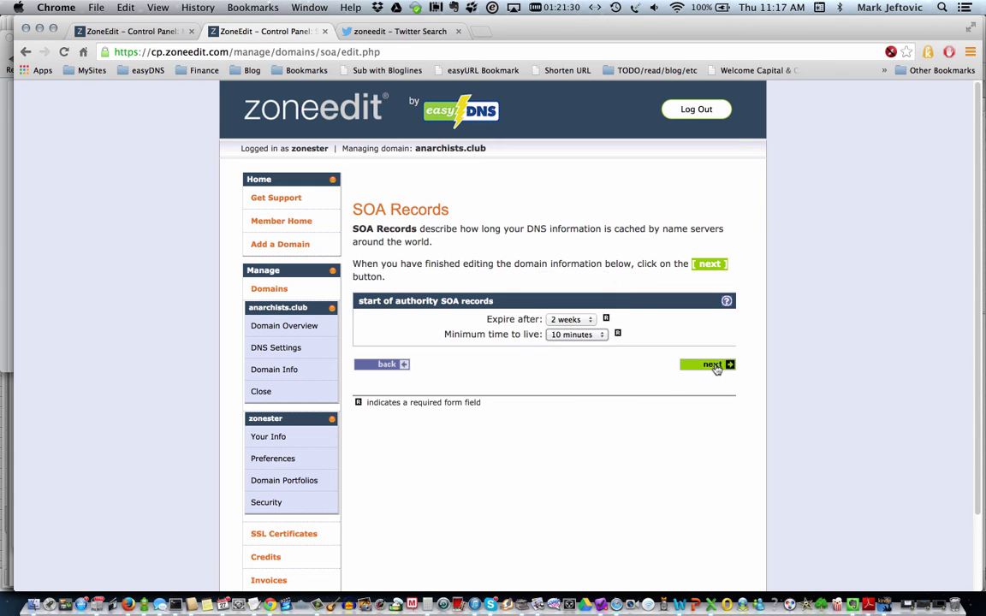
left_click(711, 366)
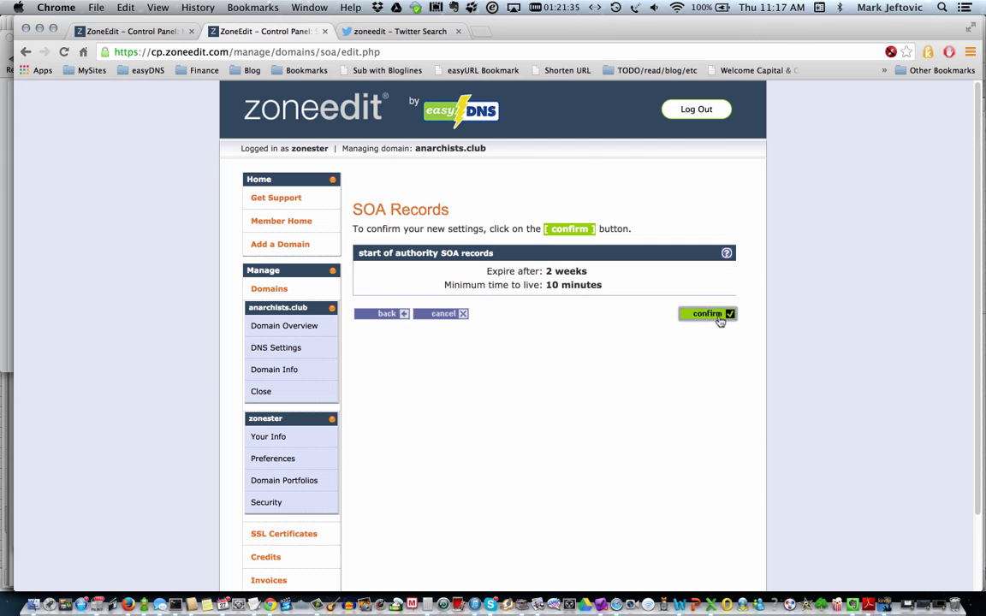
left_click(709, 315)
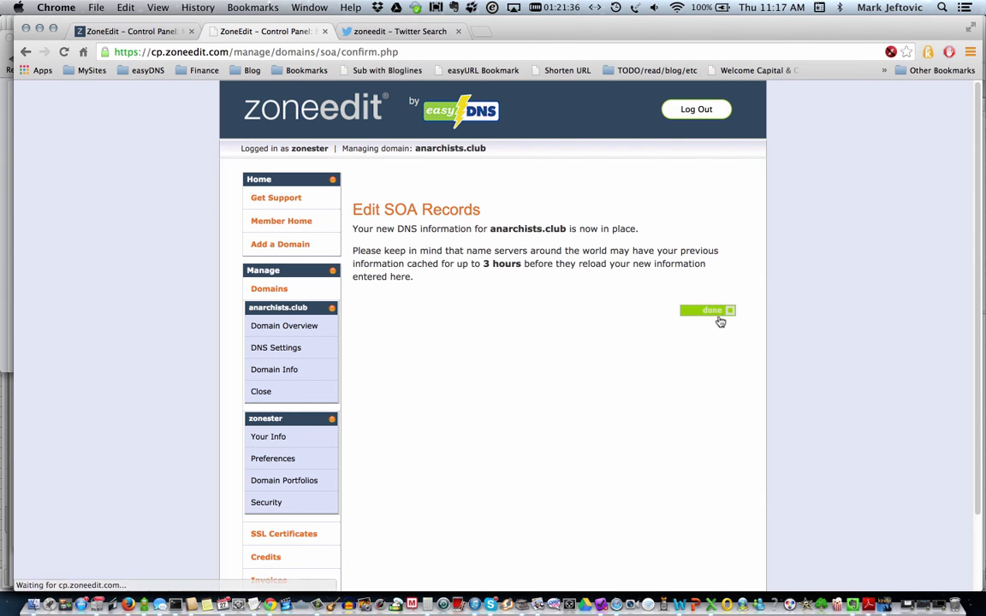
left_click(717, 311)
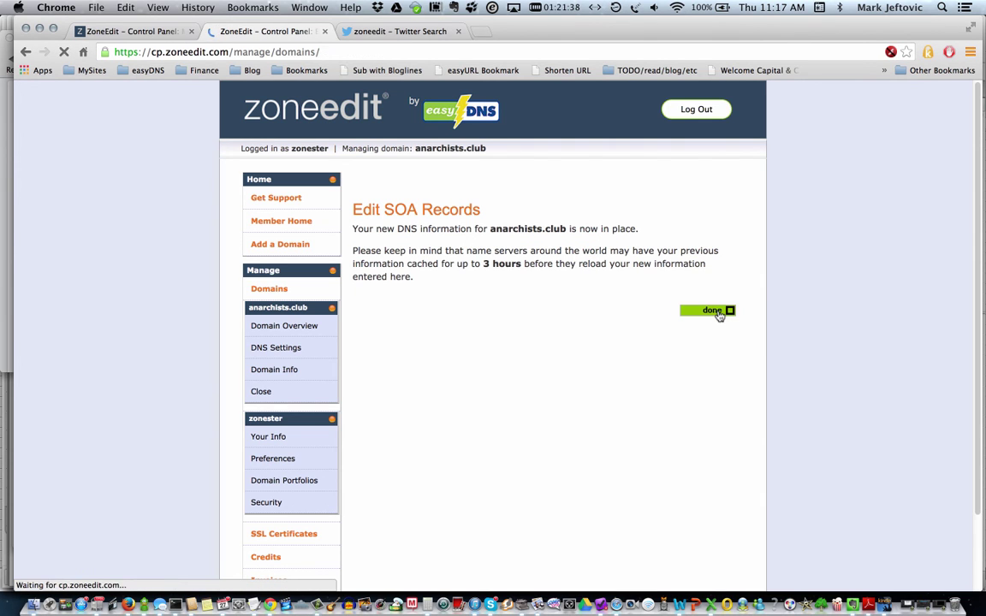